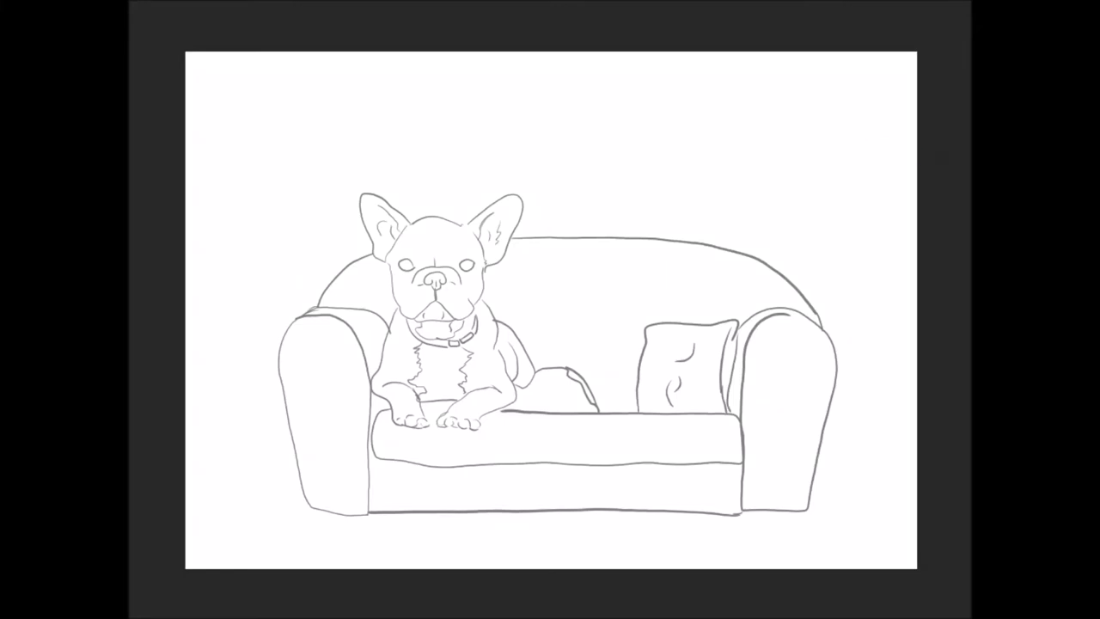
Step: Zoom in on the dog and paint the top of its head black, out to the right ear
{"action": "left_click", "coordinate": [409, 277]}
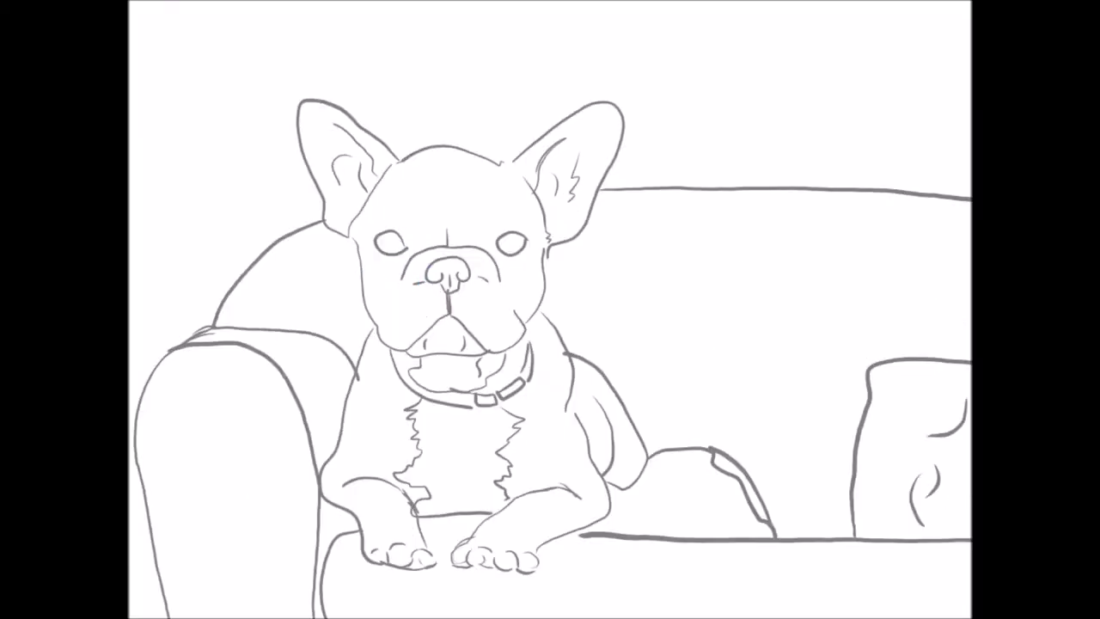
{"action": "left_click_drag", "start_coordinate": [485, 185], "coordinate": [617, 112]}
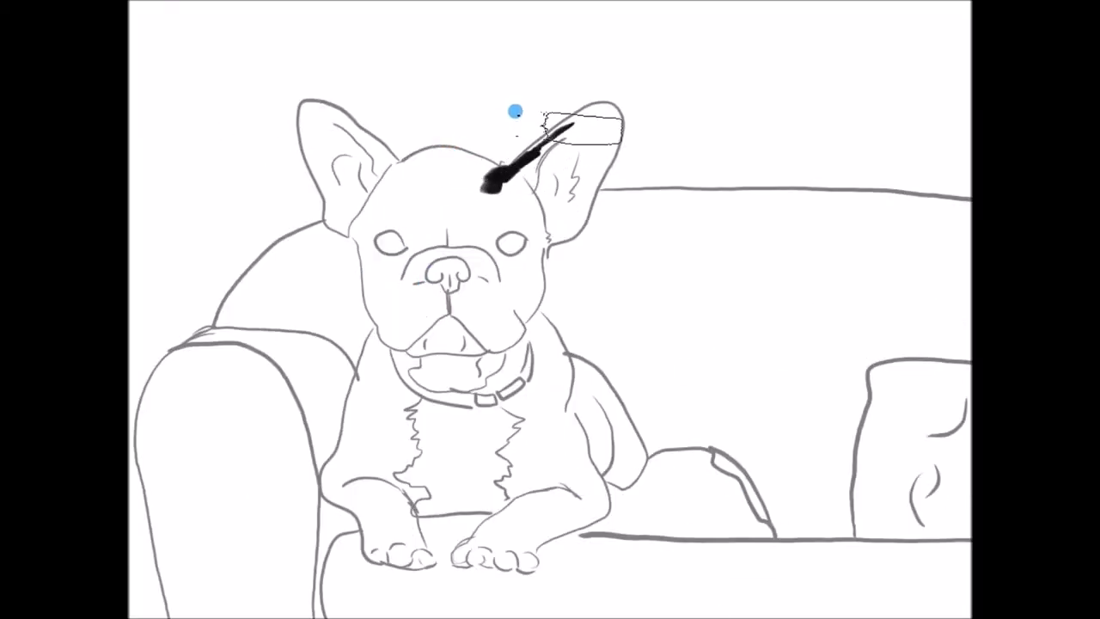
{"action": "mouse_move", "coordinate": [489, 130]}
{"action": "left_mouse_down"}
{"action": "mouse_move", "coordinate": [381, 167]}
{"action": "mouse_move", "coordinate": [356, 216]}
{"action": "mouse_move", "coordinate": [376, 231]}
{"action": "mouse_move", "coordinate": [429, 177]}
{"action": "mouse_move", "coordinate": [409, 186]}
{"action": "mouse_move", "coordinate": [418, 228]}
{"action": "mouse_move", "coordinate": [355, 182]}
{"action": "mouse_move", "coordinate": [344, 273]}
{"action": "mouse_move", "coordinate": [437, 231]}
{"action": "mouse_move", "coordinate": [444, 248]}
{"action": "mouse_move", "coordinate": [460, 216]}
{"action": "mouse_move", "coordinate": [359, 192]}
{"action": "mouse_move", "coordinate": [296, 108]}
{"action": "mouse_move", "coordinate": [317, 128]}
{"action": "mouse_move", "coordinate": [246, 94]}
{"action": "mouse_move", "coordinate": [274, 196]}
{"action": "mouse_move", "coordinate": [297, 203]}
{"action": "mouse_move", "coordinate": [304, 233]}
{"action": "mouse_move", "coordinate": [341, 278]}
{"action": "mouse_move", "coordinate": [304, 246]}
{"action": "mouse_move", "coordinate": [336, 319]}
{"action": "mouse_move", "coordinate": [352, 289]}
{"action": "mouse_move", "coordinate": [341, 303]}
{"action": "mouse_move", "coordinate": [442, 258]}
{"action": "mouse_move", "coordinate": [386, 240]}
{"action": "mouse_move", "coordinate": [451, 297]}
{"action": "mouse_move", "coordinate": [427, 312]}
{"action": "mouse_move", "coordinate": [449, 324]}
{"action": "mouse_move", "coordinate": [435, 326]}
{"action": "mouse_move", "coordinate": [413, 299]}
{"action": "mouse_move", "coordinate": [373, 295]}
{"action": "mouse_move", "coordinate": [385, 261]}
{"action": "left_mouse_up"}
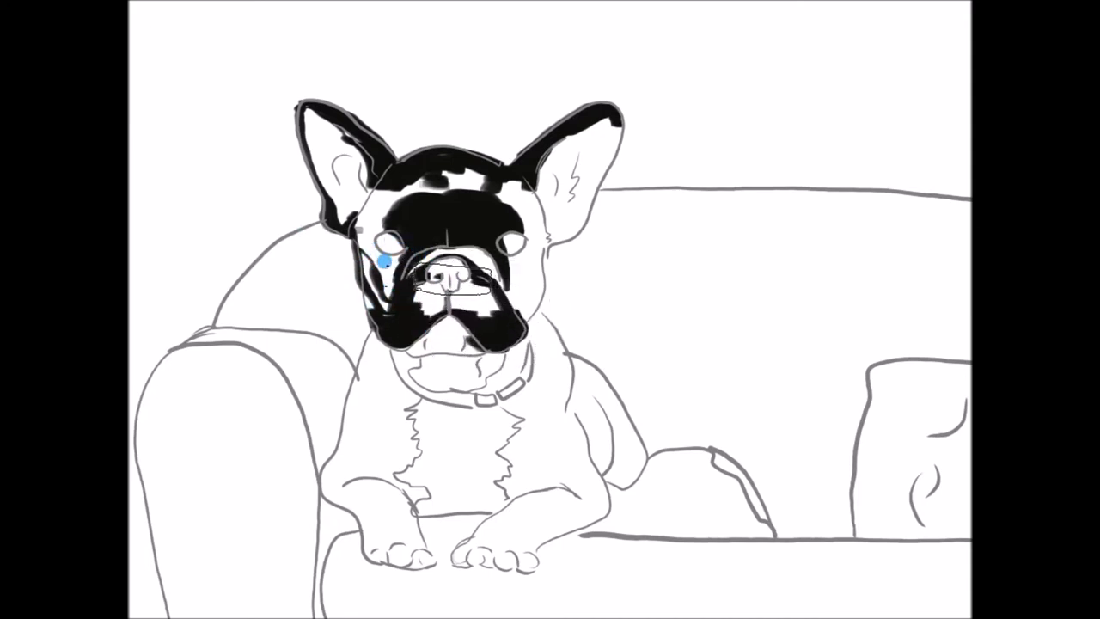
Step: Fill black around the nose, eyes and both cheeks, and shade the chin and chest grey
{"action": "mouse_move", "coordinate": [445, 243]}
{"action": "left_mouse_down"}
{"action": "mouse_move", "coordinate": [434, 282]}
{"action": "mouse_move", "coordinate": [482, 249]}
{"action": "mouse_move", "coordinate": [329, 225]}
{"action": "left_mouse_up"}
{"action": "mouse_move", "coordinate": [524, 163]}
{"action": "left_mouse_down"}
{"action": "mouse_move", "coordinate": [553, 117]}
{"action": "mouse_move", "coordinate": [522, 210]}
{"action": "mouse_move", "coordinate": [484, 221]}
{"action": "mouse_move", "coordinate": [479, 282]}
{"action": "left_mouse_up"}
{"action": "mouse_move", "coordinate": [318, 209]}
{"action": "left_mouse_down"}
{"action": "mouse_move", "coordinate": [311, 281]}
{"action": "mouse_move", "coordinate": [339, 329]}
{"action": "mouse_move", "coordinate": [329, 336]}
{"action": "mouse_move", "coordinate": [343, 420]}
{"action": "mouse_move", "coordinate": [315, 372]}
{"action": "mouse_move", "coordinate": [284, 479]}
{"action": "mouse_move", "coordinate": [312, 432]}
{"action": "mouse_move", "coordinate": [349, 498]}
{"action": "mouse_move", "coordinate": [332, 531]}
{"action": "mouse_move", "coordinate": [364, 545]}
{"action": "mouse_move", "coordinate": [457, 531]}
{"action": "mouse_move", "coordinate": [443, 508]}
{"action": "mouse_move", "coordinate": [516, 504]}
{"action": "mouse_move", "coordinate": [524, 483]}
{"action": "mouse_move", "coordinate": [481, 336]}
{"action": "mouse_move", "coordinate": [455, 441]}
{"action": "mouse_move", "coordinate": [508, 404]}
{"action": "mouse_move", "coordinate": [575, 442]}
{"action": "mouse_move", "coordinate": [460, 338]}
{"action": "mouse_move", "coordinate": [438, 369]}
{"action": "mouse_move", "coordinate": [351, 341]}
{"action": "mouse_move", "coordinate": [355, 360]}
{"action": "mouse_move", "coordinate": [401, 381]}
{"action": "mouse_move", "coordinate": [387, 373]}
{"action": "left_mouse_up"}
{"action": "mouse_move", "coordinate": [483, 325]}
{"action": "left_mouse_down"}
{"action": "mouse_move", "coordinate": [370, 351]}
{"action": "mouse_move", "coordinate": [430, 363]}
{"action": "mouse_move", "coordinate": [400, 484]}
{"action": "mouse_move", "coordinate": [413, 464]}
{"action": "mouse_move", "coordinate": [422, 493]}
{"action": "mouse_move", "coordinate": [499, 511]}
{"action": "left_mouse_up"}
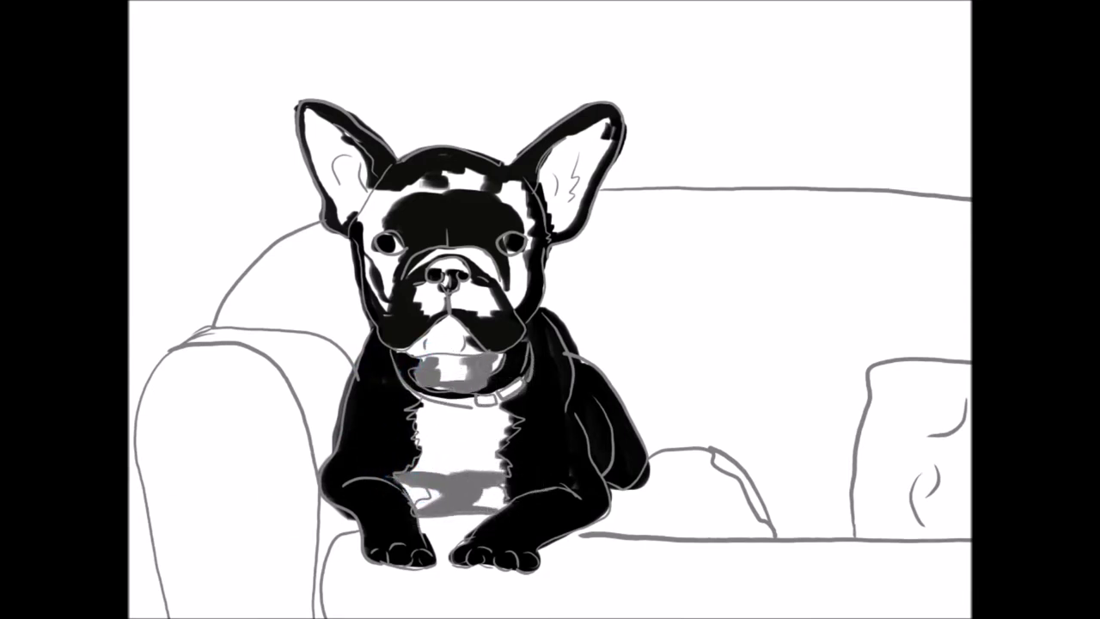
Step: Paint the chin, front toes, chest and both inner ears light grey
{"action": "mouse_move", "coordinate": [446, 330]}
{"action": "left_mouse_down"}
{"action": "mouse_move", "coordinate": [398, 315]}
{"action": "mouse_move", "coordinate": [473, 339]}
{"action": "left_mouse_up"}
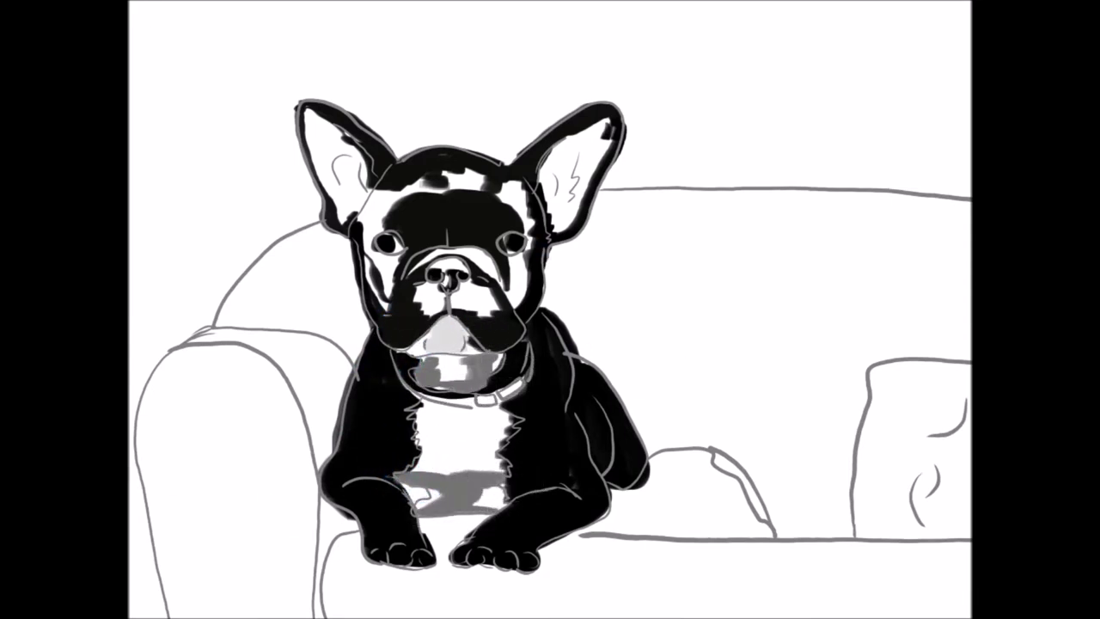
{"action": "mouse_move", "coordinate": [482, 559]}
{"action": "left_mouse_down"}
{"action": "mouse_move", "coordinate": [422, 527]}
{"action": "mouse_move", "coordinate": [456, 545]}
{"action": "mouse_move", "coordinate": [334, 536]}
{"action": "left_mouse_up"}
{"action": "mouse_move", "coordinate": [434, 413]}
{"action": "left_mouse_down"}
{"action": "mouse_move", "coordinate": [331, 391]}
{"action": "mouse_move", "coordinate": [361, 386]}
{"action": "mouse_move", "coordinate": [358, 439]}
{"action": "mouse_move", "coordinate": [341, 394]}
{"action": "mouse_move", "coordinate": [432, 369]}
{"action": "mouse_move", "coordinate": [430, 449]}
{"action": "mouse_move", "coordinate": [439, 393]}
{"action": "mouse_move", "coordinate": [363, 490]}
{"action": "mouse_move", "coordinate": [419, 445]}
{"action": "mouse_move", "coordinate": [400, 398]}
{"action": "mouse_move", "coordinate": [430, 430]}
{"action": "left_mouse_up"}
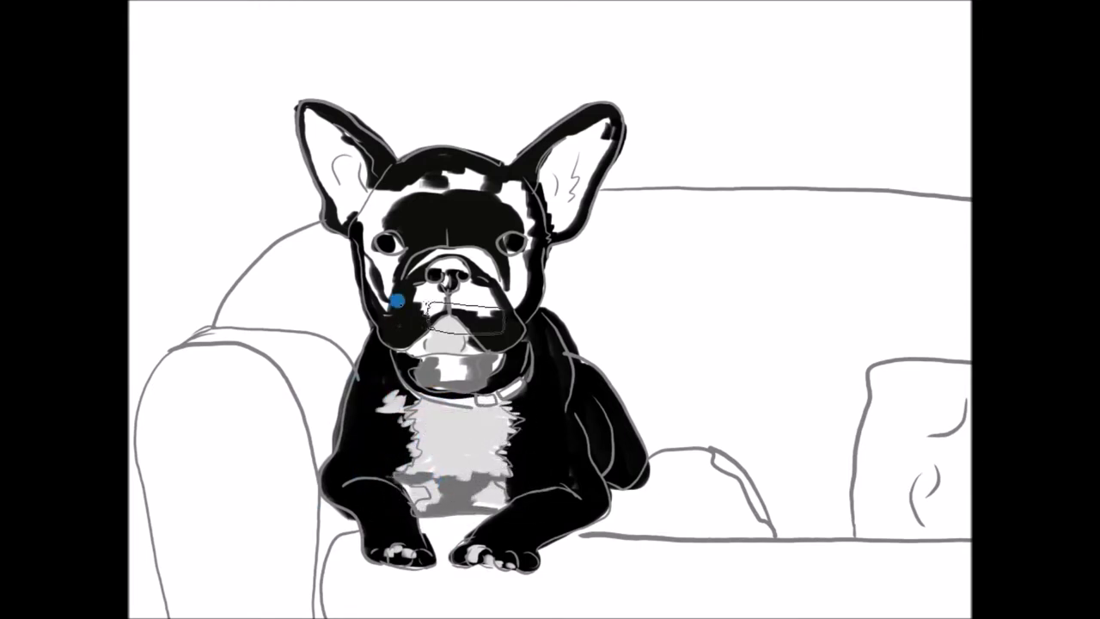
{"action": "mouse_move", "coordinate": [508, 146]}
{"action": "left_mouse_down"}
{"action": "mouse_move", "coordinate": [545, 113]}
{"action": "mouse_move", "coordinate": [501, 214]}
{"action": "left_mouse_up"}
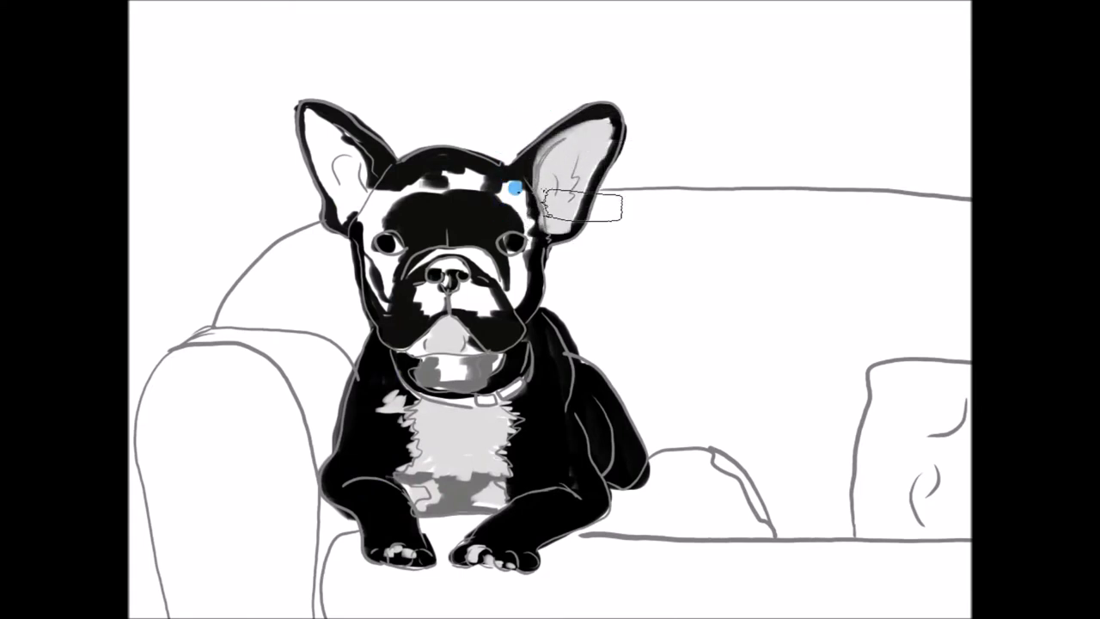
{"action": "mouse_move", "coordinate": [450, 155]}
{"action": "left_mouse_down"}
{"action": "mouse_move", "coordinate": [291, 152]}
{"action": "mouse_move", "coordinate": [287, 202]}
{"action": "mouse_move", "coordinate": [306, 159]}
{"action": "left_mouse_up"}
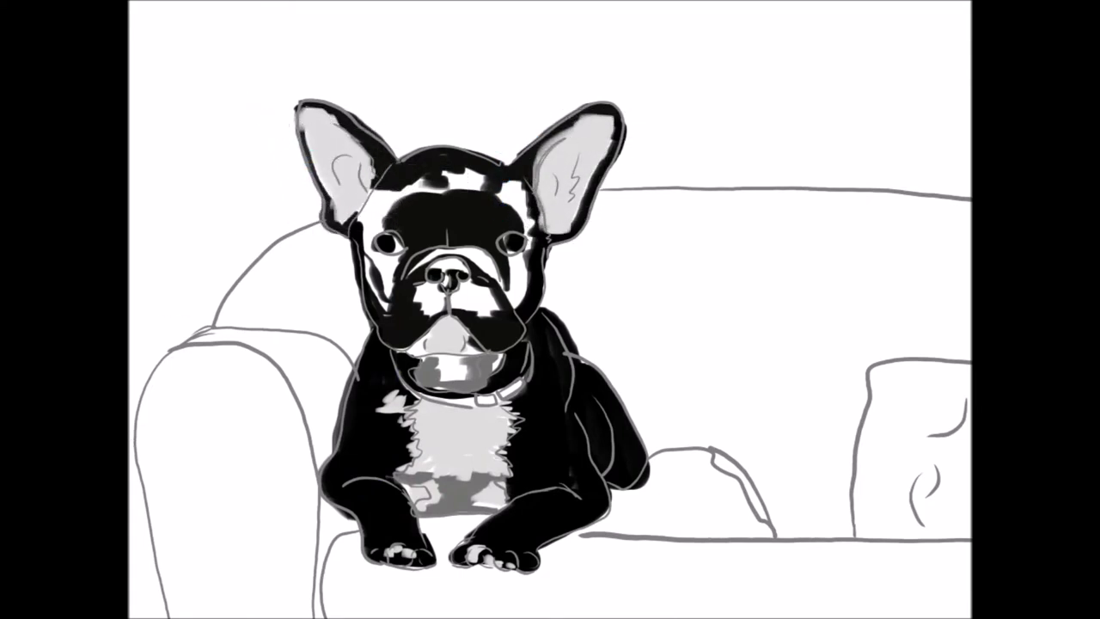
Step: Shade the inner ears, muzzle, cheeks and forehead with darker grey, covering the white patches
{"action": "left_click_drag", "start_coordinate": [548, 176], "coordinate": [560, 176]}
{"action": "mouse_move", "coordinate": [409, 168]}
{"action": "left_mouse_down"}
{"action": "mouse_move", "coordinate": [329, 183]}
{"action": "mouse_move", "coordinate": [331, 162]}
{"action": "left_mouse_up"}
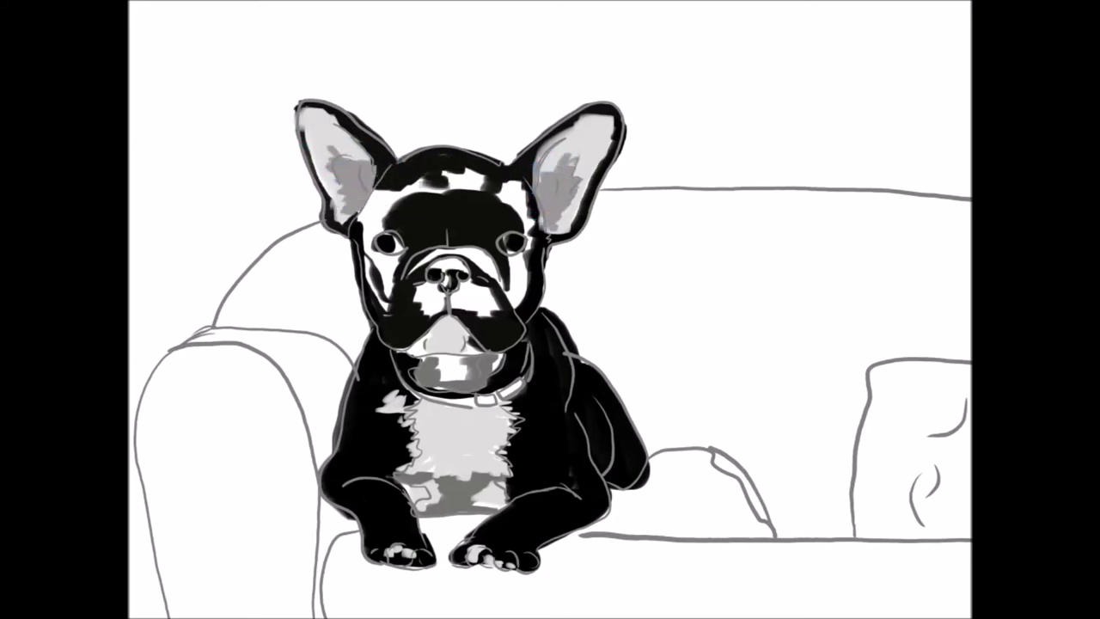
{"action": "mouse_move", "coordinate": [415, 278]}
{"action": "left_mouse_down"}
{"action": "mouse_move", "coordinate": [401, 284]}
{"action": "mouse_move", "coordinate": [432, 287]}
{"action": "mouse_move", "coordinate": [440, 300]}
{"action": "left_mouse_up"}
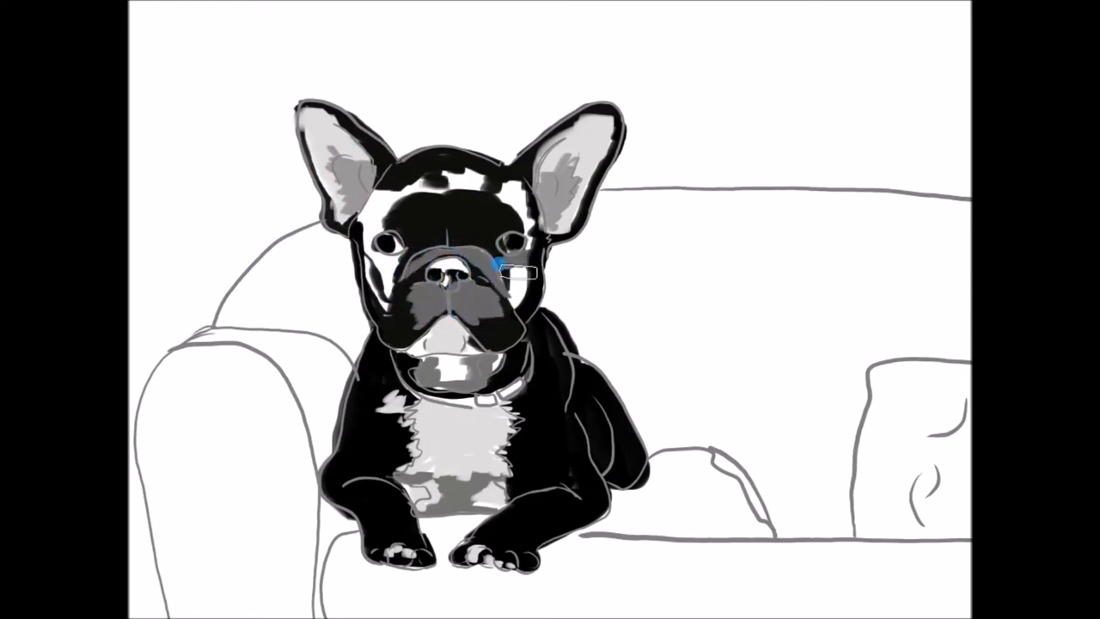
{"action": "left_click_drag", "start_coordinate": [498, 263], "coordinate": [487, 296]}
{"action": "mouse_move", "coordinate": [371, 256]}
{"action": "left_mouse_down"}
{"action": "mouse_move", "coordinate": [364, 184]}
{"action": "mouse_move", "coordinate": [365, 305]}
{"action": "left_mouse_up"}
{"action": "mouse_move", "coordinate": [430, 182]}
{"action": "left_mouse_down"}
{"action": "mouse_move", "coordinate": [504, 192]}
{"action": "mouse_move", "coordinate": [393, 199]}
{"action": "mouse_move", "coordinate": [376, 216]}
{"action": "mouse_move", "coordinate": [445, 184]}
{"action": "mouse_move", "coordinate": [508, 226]}
{"action": "mouse_move", "coordinate": [515, 262]}
{"action": "left_mouse_up"}
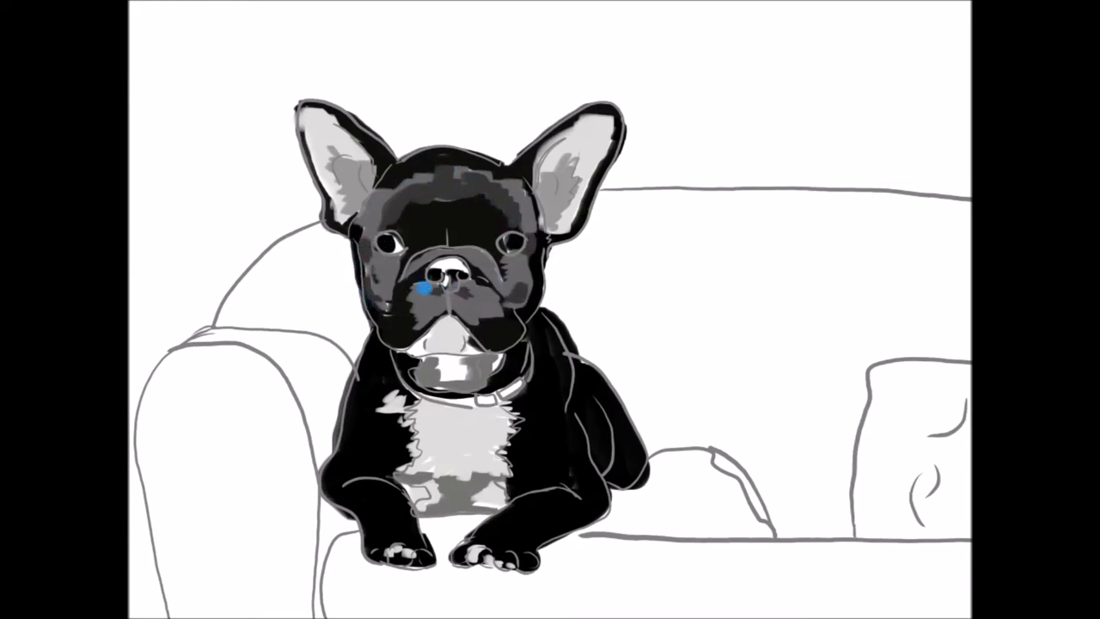
Step: Darken both inner ears, touch up the collar and shoulder shading, then zoom out to the whole drawing
{"action": "left_click_drag", "start_coordinate": [534, 180], "coordinate": [550, 219]}
{"action": "mouse_move", "coordinate": [369, 181]}
{"action": "left_mouse_down"}
{"action": "mouse_move", "coordinate": [344, 184]}
{"action": "mouse_move", "coordinate": [352, 211]}
{"action": "left_mouse_up"}
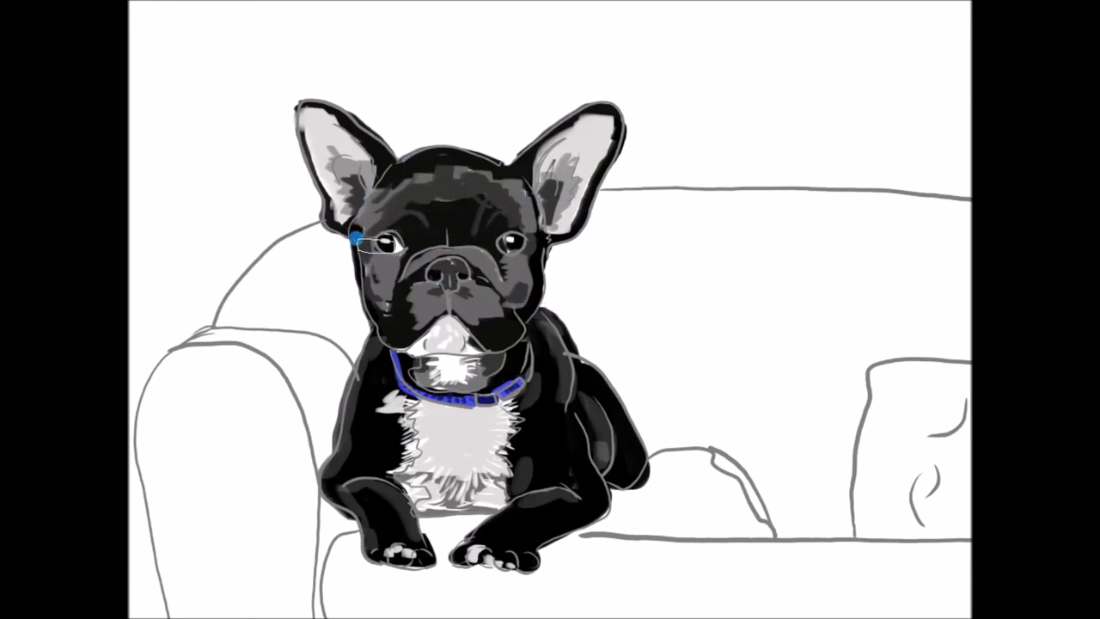
{"action": "left_click_drag", "start_coordinate": [367, 354], "coordinate": [537, 381]}
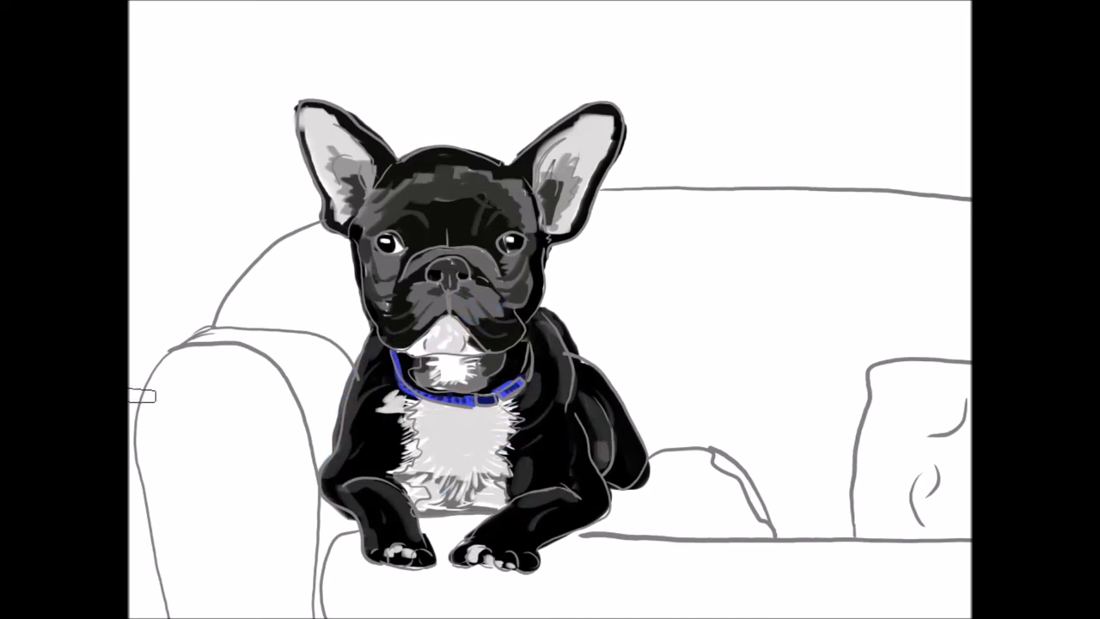
{"action": "key", "text": "ctrl+0"}
{"action": "scroll", "coordinate": [687, 197], "scroll_direction": "down", "scroll_amount": 2}
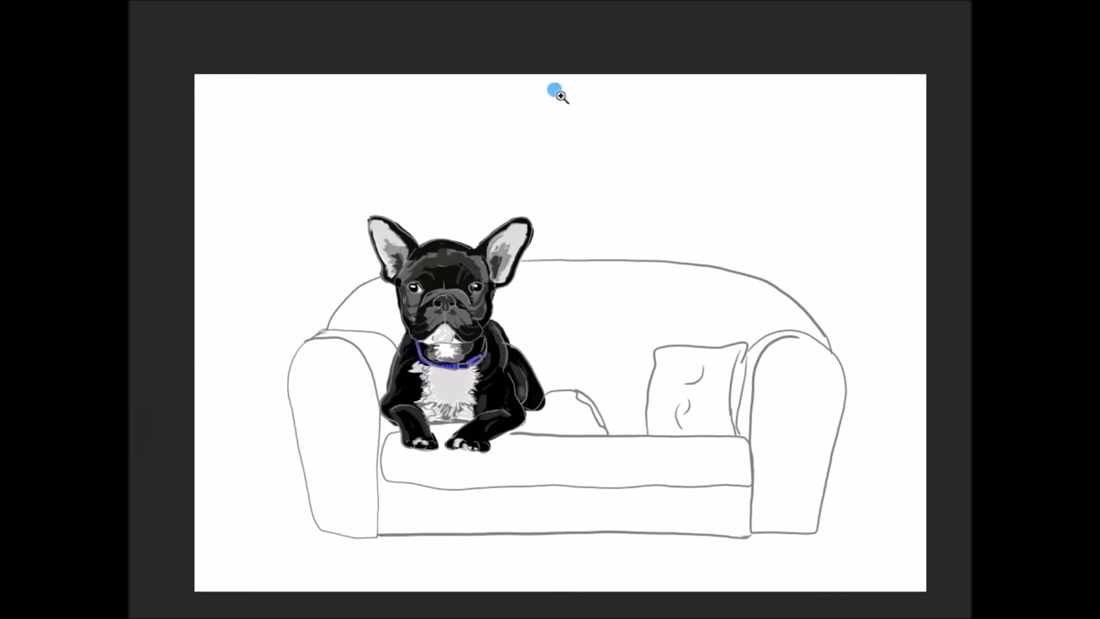
Step: Brush orange over the sofa and add darker orange shadows on the seat back and both arms
{"action": "mouse_move", "coordinate": [353, 285]}
{"action": "left_mouse_down"}
{"action": "mouse_move", "coordinate": [344, 526]}
{"action": "mouse_move", "coordinate": [801, 449]}
{"action": "mouse_move", "coordinate": [431, 421]}
{"action": "mouse_move", "coordinate": [679, 452]}
{"action": "mouse_move", "coordinate": [550, 503]}
{"action": "mouse_move", "coordinate": [613, 386]}
{"action": "mouse_move", "coordinate": [594, 393]}
{"action": "mouse_move", "coordinate": [487, 308]}
{"action": "mouse_move", "coordinate": [582, 253]}
{"action": "mouse_move", "coordinate": [791, 327]}
{"action": "mouse_move", "coordinate": [749, 287]}
{"action": "mouse_move", "coordinate": [655, 333]}
{"action": "mouse_move", "coordinate": [580, 341]}
{"action": "mouse_move", "coordinate": [593, 293]}
{"action": "mouse_move", "coordinate": [570, 362]}
{"action": "left_mouse_up"}
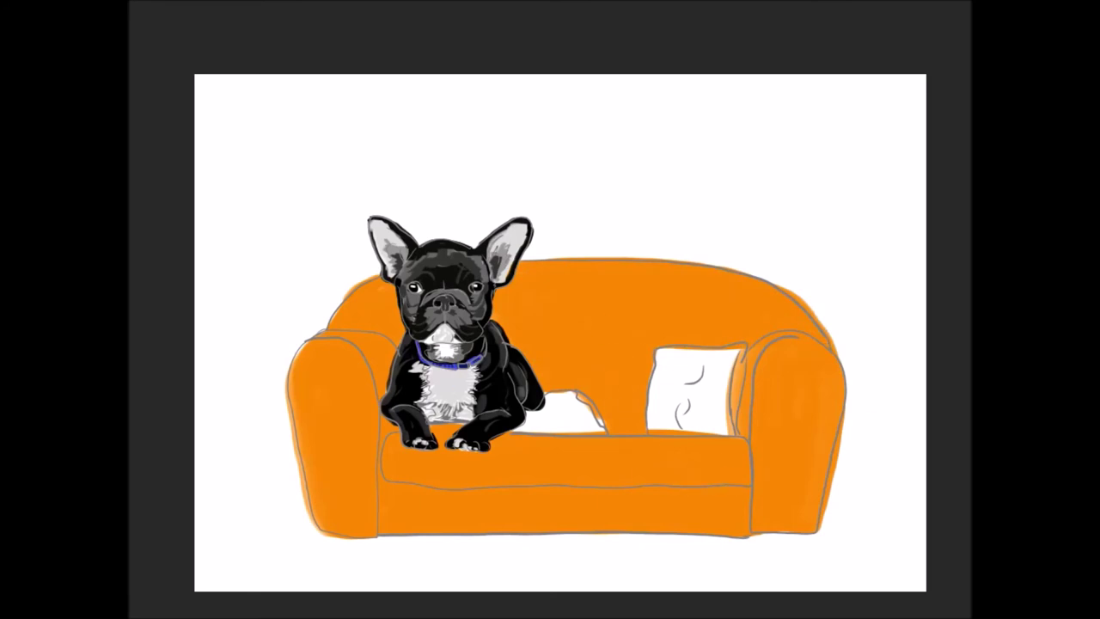
{"action": "mouse_move", "coordinate": [308, 328]}
{"action": "left_mouse_down"}
{"action": "mouse_move", "coordinate": [380, 440]}
{"action": "mouse_move", "coordinate": [693, 436]}
{"action": "mouse_move", "coordinate": [726, 500]}
{"action": "left_mouse_up"}
{"action": "mouse_move", "coordinate": [384, 447]}
{"action": "left_mouse_down"}
{"action": "mouse_move", "coordinate": [364, 501]}
{"action": "mouse_move", "coordinate": [327, 332]}
{"action": "mouse_move", "coordinate": [301, 489]}
{"action": "mouse_move", "coordinate": [382, 537]}
{"action": "left_mouse_up"}
{"action": "mouse_move", "coordinate": [730, 428]}
{"action": "left_mouse_down"}
{"action": "mouse_move", "coordinate": [776, 322]}
{"action": "mouse_move", "coordinate": [806, 421]}
{"action": "mouse_move", "coordinate": [701, 529]}
{"action": "mouse_move", "coordinate": [330, 523]}
{"action": "left_mouse_up"}
Step: Shadow the sofa back, highlight the left arm and seat edge, and start the right pillow teal-green
{"action": "mouse_move", "coordinate": [532, 372]}
{"action": "left_mouse_down"}
{"action": "mouse_move", "coordinate": [602, 389]}
{"action": "mouse_move", "coordinate": [633, 344]}
{"action": "mouse_move", "coordinate": [593, 393]}
{"action": "mouse_move", "coordinate": [455, 275]}
{"action": "left_mouse_up"}
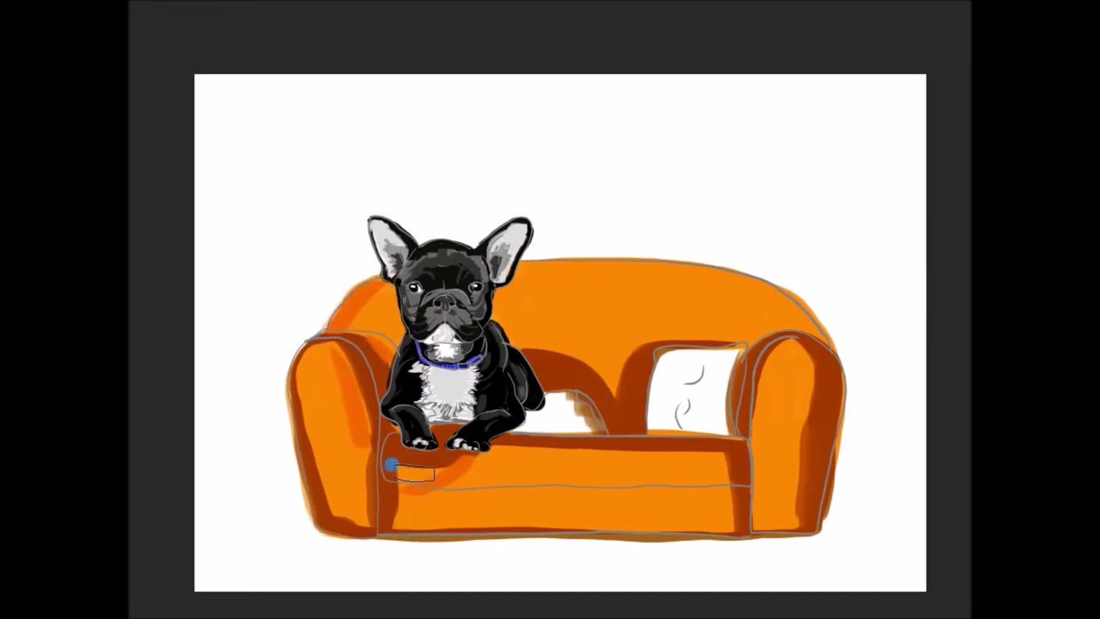
{"action": "left_click_drag", "start_coordinate": [572, 279], "coordinate": [728, 307]}
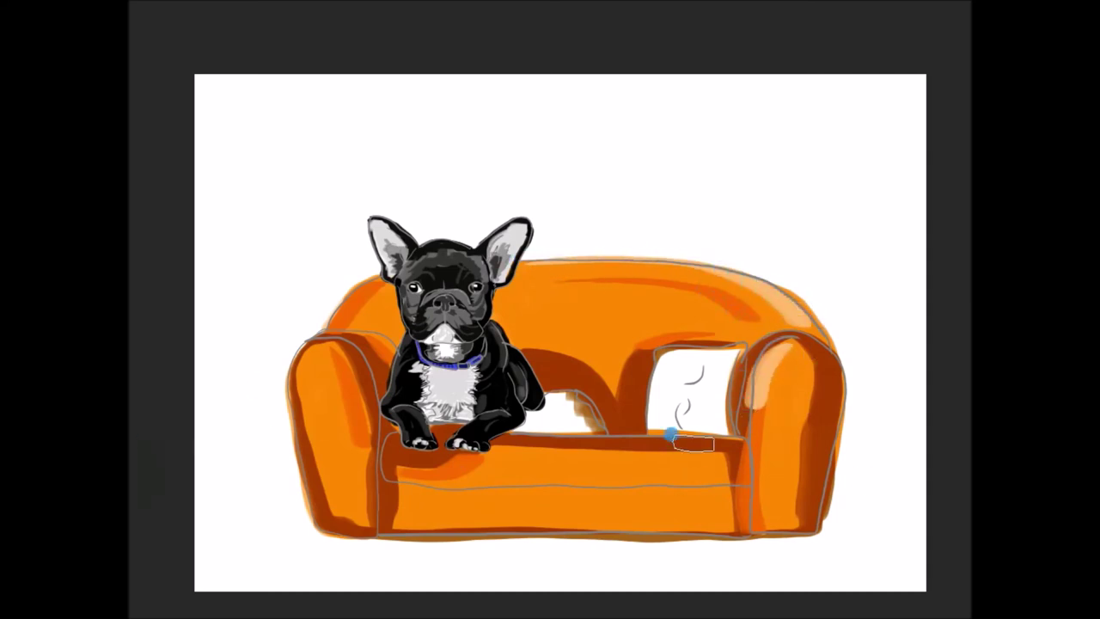
{"action": "left_click_drag", "start_coordinate": [320, 340], "coordinate": [311, 402]}
{"action": "left_click_drag", "start_coordinate": [634, 481], "coordinate": [679, 486]}
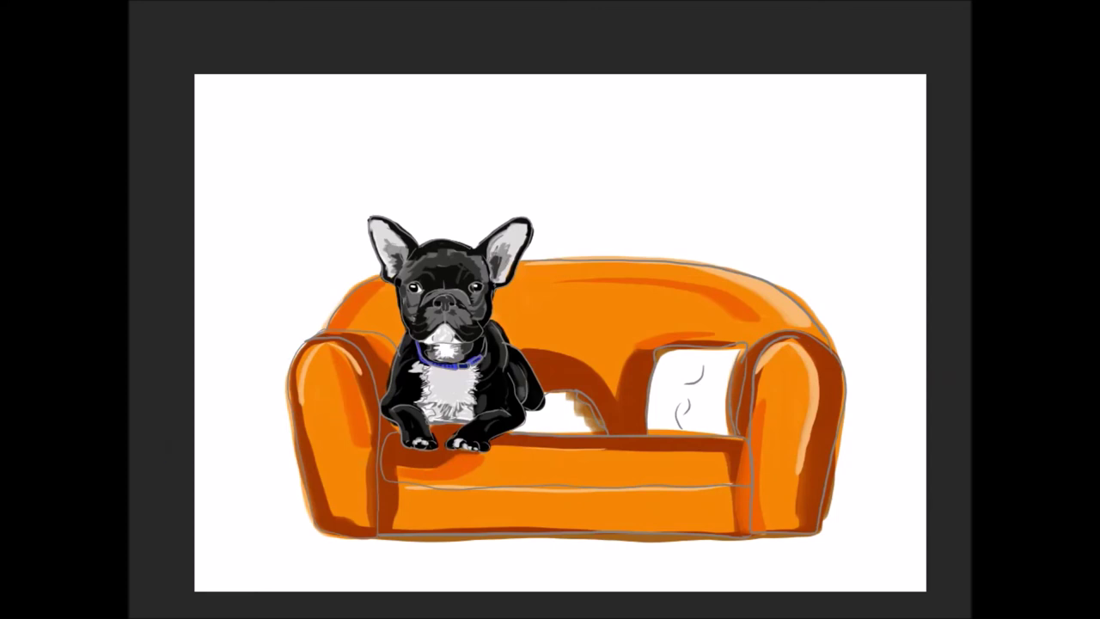
{"action": "mouse_move", "coordinate": [677, 352]}
{"action": "left_mouse_down"}
{"action": "mouse_move", "coordinate": [653, 378]}
{"action": "mouse_move", "coordinate": [740, 404]}
{"action": "mouse_move", "coordinate": [662, 430]}
{"action": "mouse_move", "coordinate": [667, 385]}
{"action": "mouse_move", "coordinate": [690, 389]}
{"action": "left_mouse_up"}
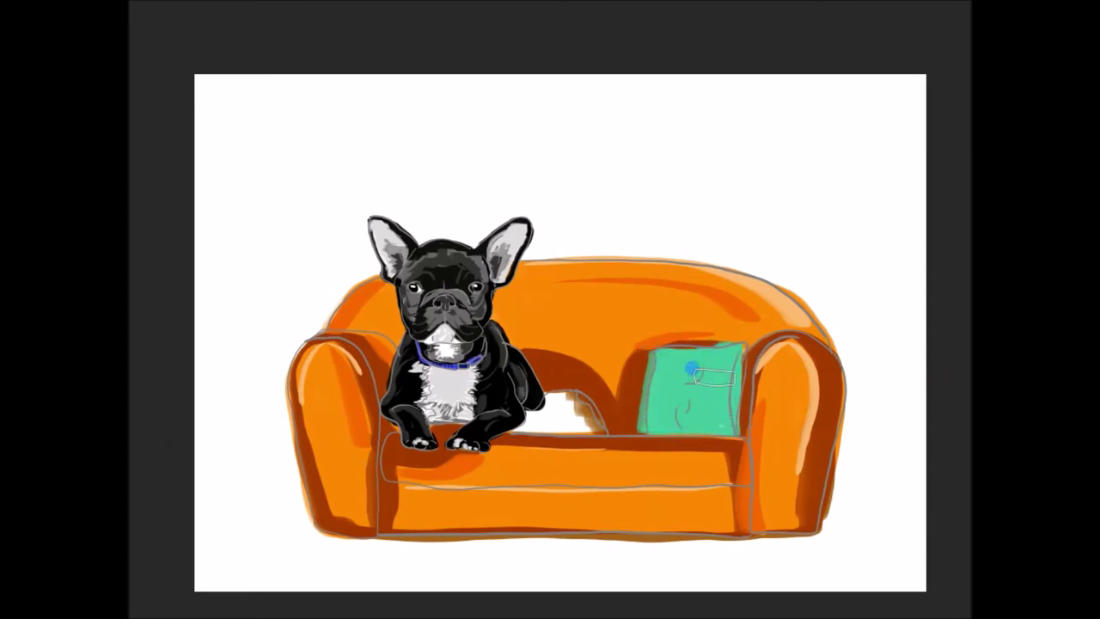
Step: Paint the cushion under the dog teal, dot yellow-green spots, and shade the right cushion darker green
{"action": "mouse_move", "coordinate": [595, 412]}
{"action": "left_mouse_down"}
{"action": "mouse_move", "coordinate": [568, 421]}
{"action": "mouse_move", "coordinate": [583, 408]}
{"action": "left_mouse_up"}
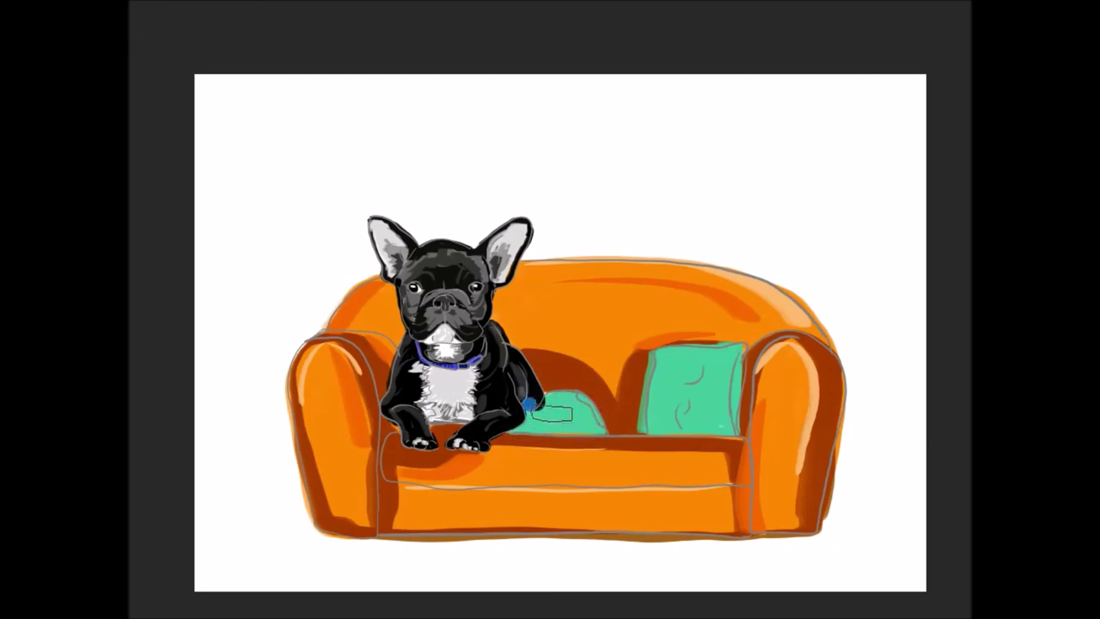
{"action": "left_click_drag", "start_coordinate": [585, 419], "coordinate": [563, 398]}
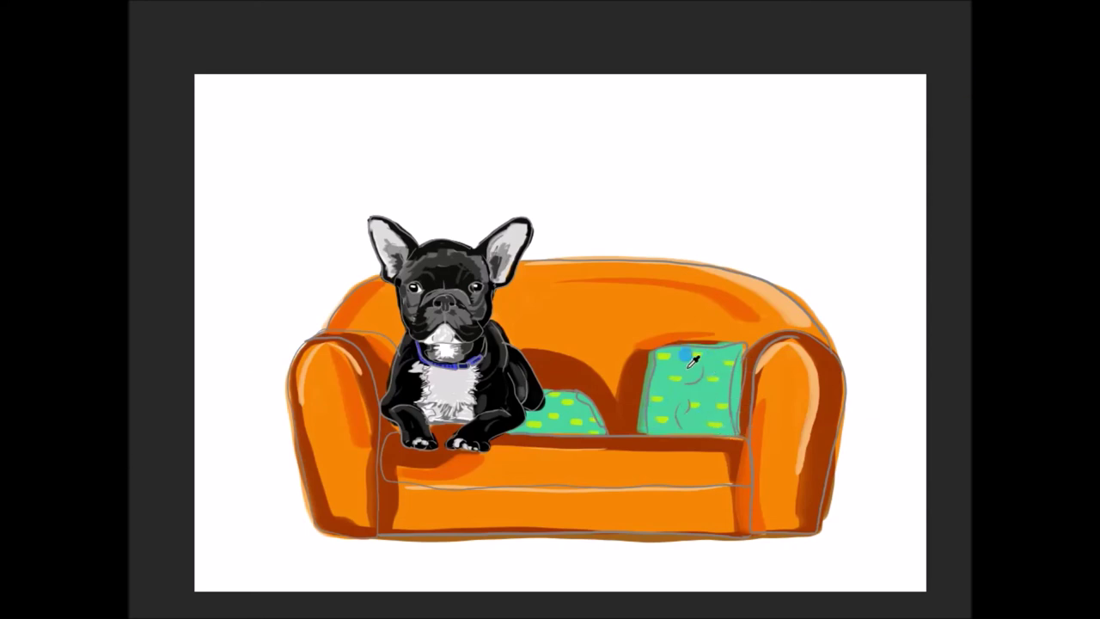
{"action": "mouse_move", "coordinate": [738, 368]}
{"action": "left_mouse_down"}
{"action": "mouse_move", "coordinate": [679, 425]}
{"action": "mouse_move", "coordinate": [657, 383]}
{"action": "mouse_move", "coordinate": [687, 417]}
{"action": "left_mouse_up"}
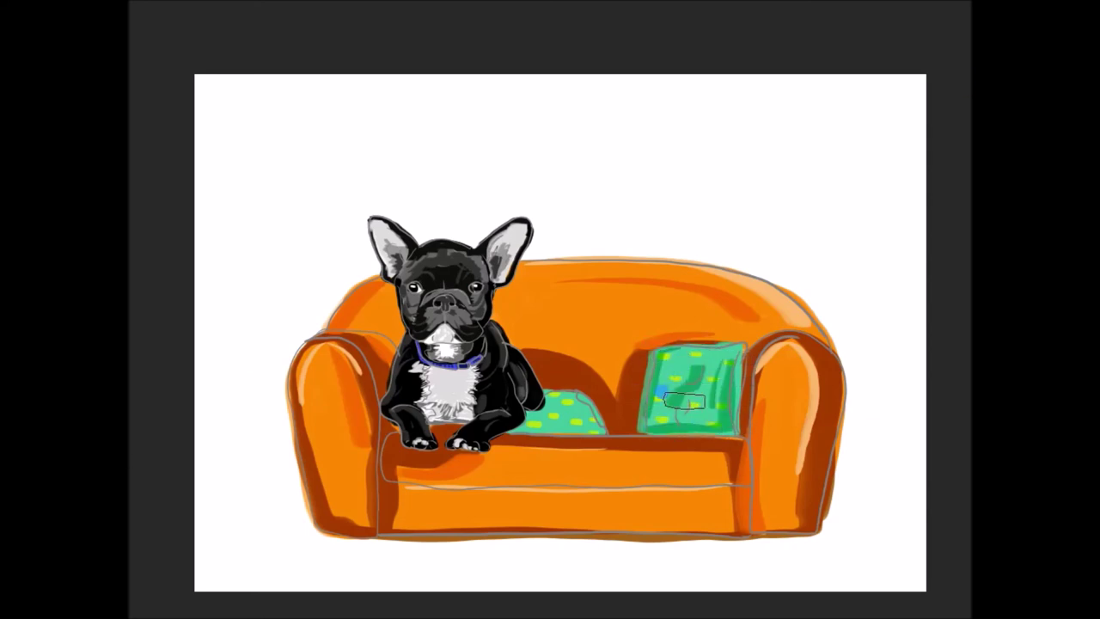
{"action": "left_click_drag", "start_coordinate": [737, 351], "coordinate": [740, 430]}
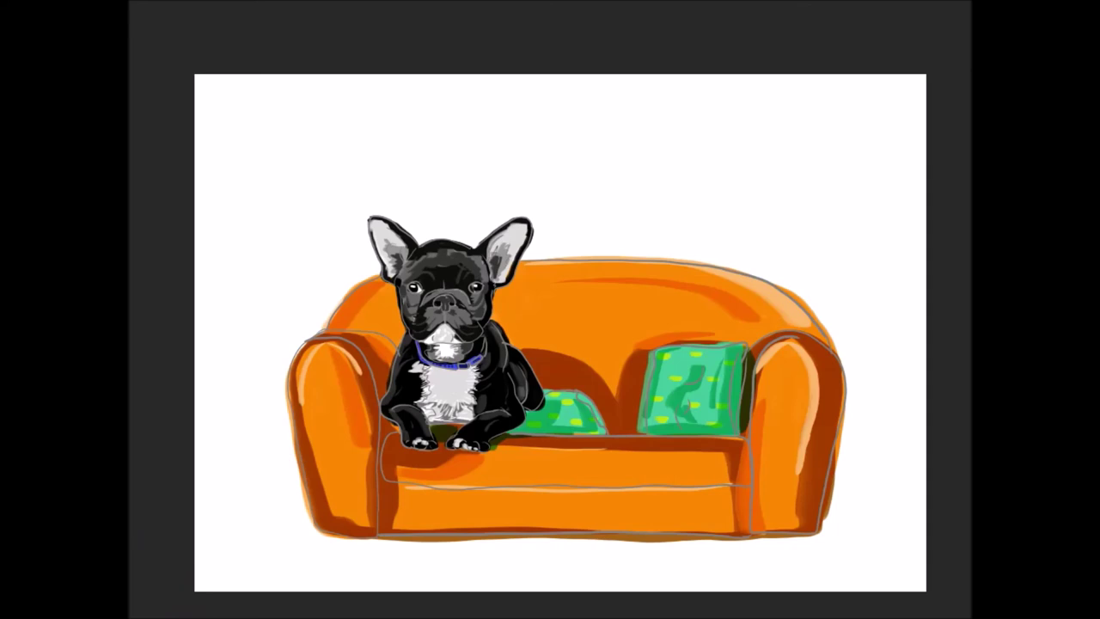
Step: Paint a grey shadow under the sofa's left foot, undoing one stray stroke
{"action": "left_click", "coordinate": [651, 297]}
{"action": "left_click", "coordinate": [544, 288]}
{"action": "left_click", "coordinate": [520, 310]}
{"action": "left_click", "coordinate": [737, 308]}
{"action": "left_click", "coordinate": [792, 401]}
{"action": "left_click", "coordinate": [484, 502]}
{"action": "mouse_move", "coordinate": [289, 504]}
{"action": "left_mouse_down"}
{"action": "mouse_move", "coordinate": [295, 523]}
{"action": "mouse_move", "coordinate": [338, 542]}
{"action": "mouse_move", "coordinate": [269, 527]}
{"action": "mouse_move", "coordinate": [503, 545]}
{"action": "mouse_move", "coordinate": [239, 535]}
{"action": "mouse_move", "coordinate": [744, 514]}
{"action": "mouse_move", "coordinate": [737, 531]}
{"action": "mouse_move", "coordinate": [309, 533]}
{"action": "mouse_move", "coordinate": [392, 528]}
{"action": "mouse_move", "coordinate": [295, 516]}
{"action": "mouse_move", "coordinate": [774, 533]}
{"action": "mouse_move", "coordinate": [249, 492]}
{"action": "left_mouse_up"}
{"action": "key", "text": "ctrl+z"}
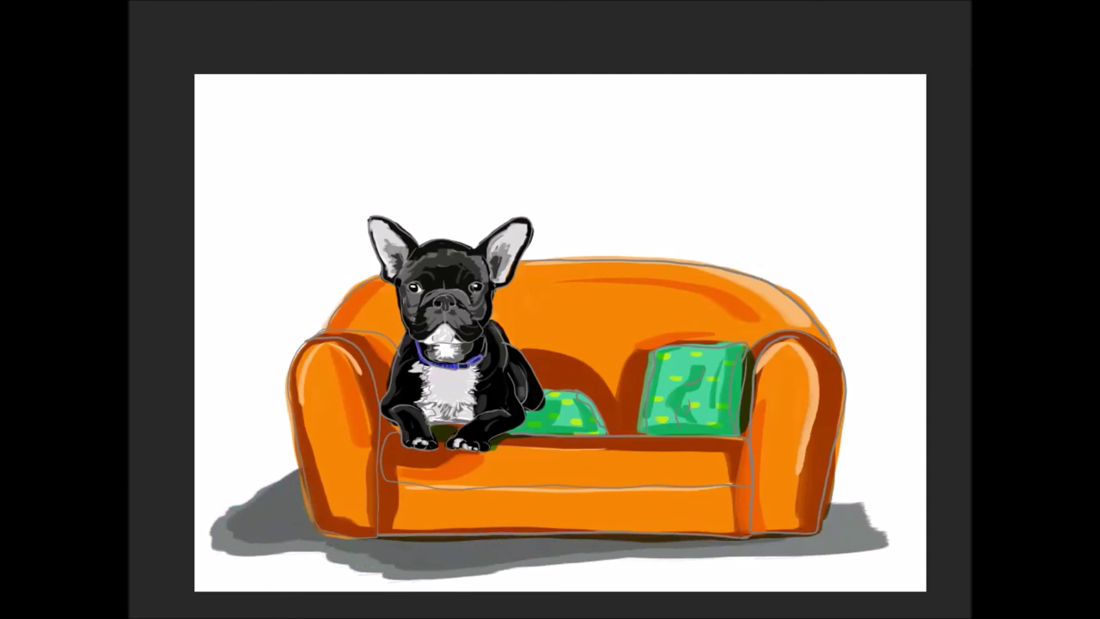
Step: Draw a dark green plant with several stems and leaves behind the sofa's right end
{"action": "mouse_move", "coordinate": [877, 160]}
{"action": "left_mouse_down"}
{"action": "mouse_move", "coordinate": [825, 131]}
{"action": "mouse_move", "coordinate": [783, 231]}
{"action": "mouse_move", "coordinate": [801, 300]}
{"action": "left_mouse_up"}
{"action": "left_click_drag", "start_coordinate": [761, 115], "coordinate": [799, 296]}
{"action": "mouse_move", "coordinate": [735, 168]}
{"action": "left_mouse_down"}
{"action": "mouse_move", "coordinate": [769, 111]}
{"action": "mouse_move", "coordinate": [776, 224]}
{"action": "mouse_move", "coordinate": [801, 294]}
{"action": "left_mouse_up"}
{"action": "mouse_move", "coordinate": [864, 279]}
{"action": "left_mouse_down"}
{"action": "mouse_move", "coordinate": [788, 253]}
{"action": "mouse_move", "coordinate": [780, 306]}
{"action": "left_mouse_up"}
{"action": "mouse_move", "coordinate": [744, 177]}
{"action": "left_mouse_down"}
{"action": "mouse_move", "coordinate": [781, 261]}
{"action": "mouse_move", "coordinate": [805, 98]}
{"action": "mouse_move", "coordinate": [789, 115]}
{"action": "mouse_move", "coordinate": [776, 94]}
{"action": "left_mouse_up"}
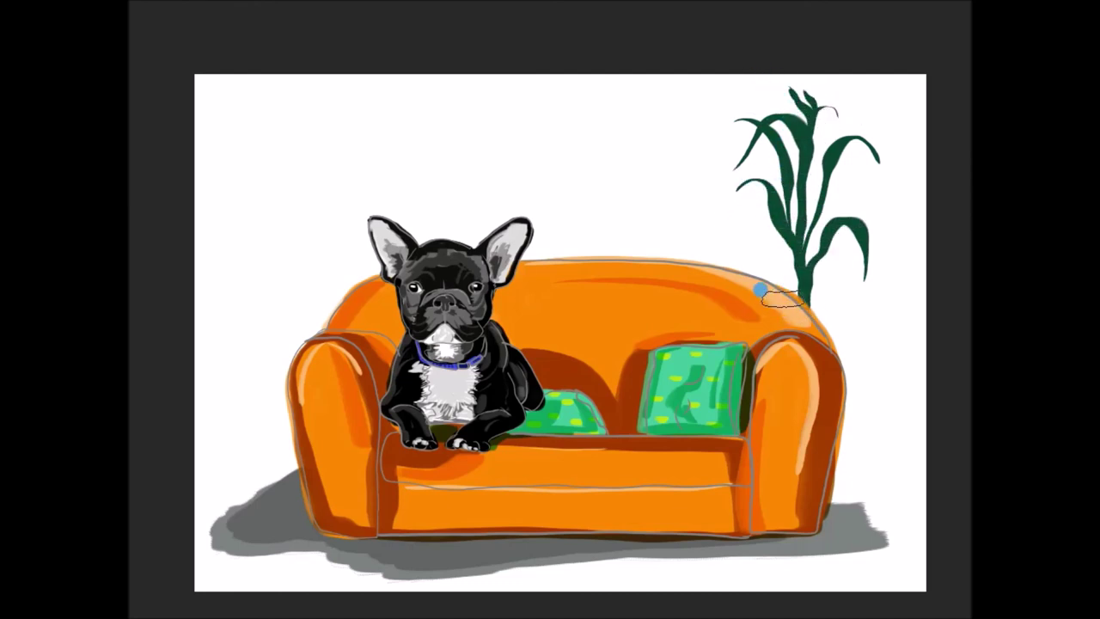
Step: Extend the grey floor shadow further at the sofa's bottom-left end
{"action": "mouse_move", "coordinate": [210, 538]}
{"action": "left_mouse_down"}
{"action": "mouse_move", "coordinate": [233, 540]}
{"action": "mouse_move", "coordinate": [228, 559]}
{"action": "left_mouse_up"}
Step: Type the artist's signature at the bottom-left and nudge it slightly right and down into place
{"action": "type", "text": "H-Hamilton"}
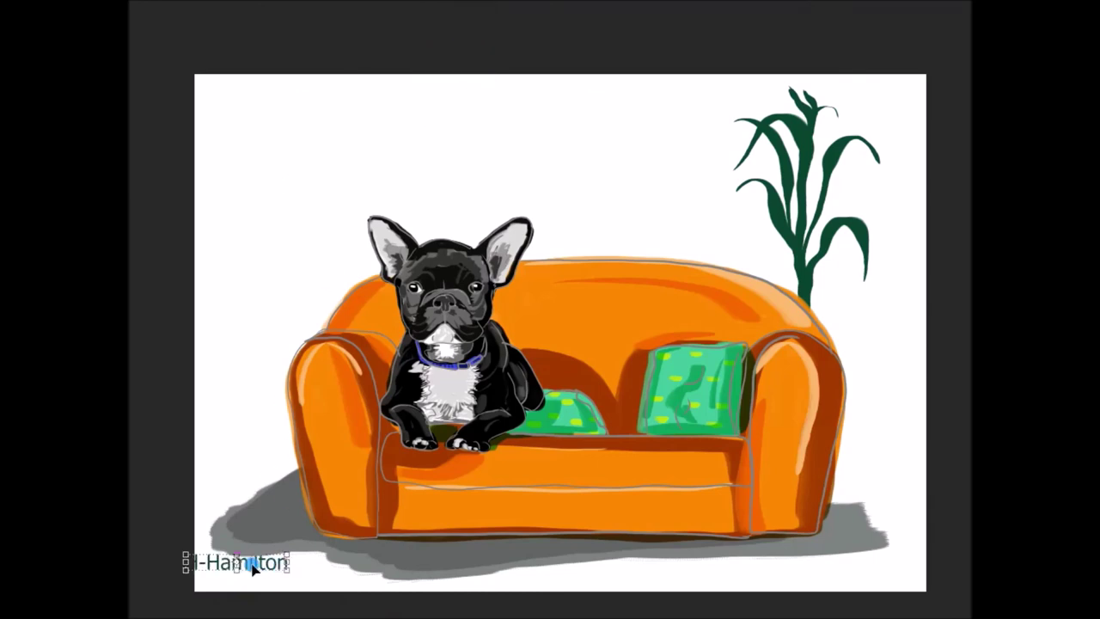
{"action": "left_click_drag", "start_coordinate": [253, 568], "coordinate": [285, 576]}
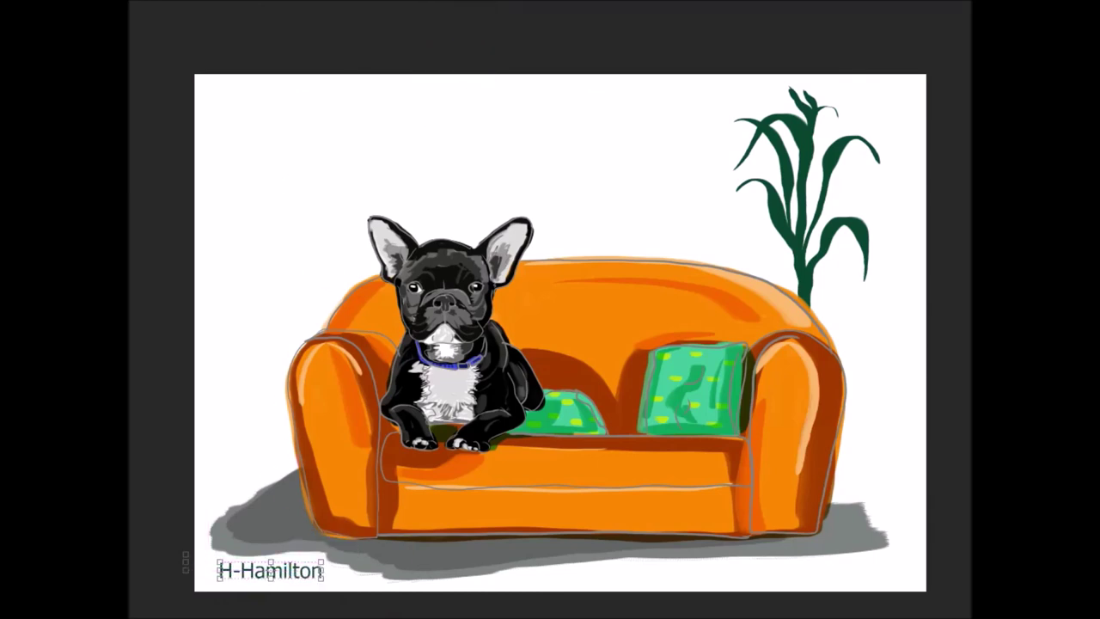
{"action": "left_click", "coordinate": [460, 340]}
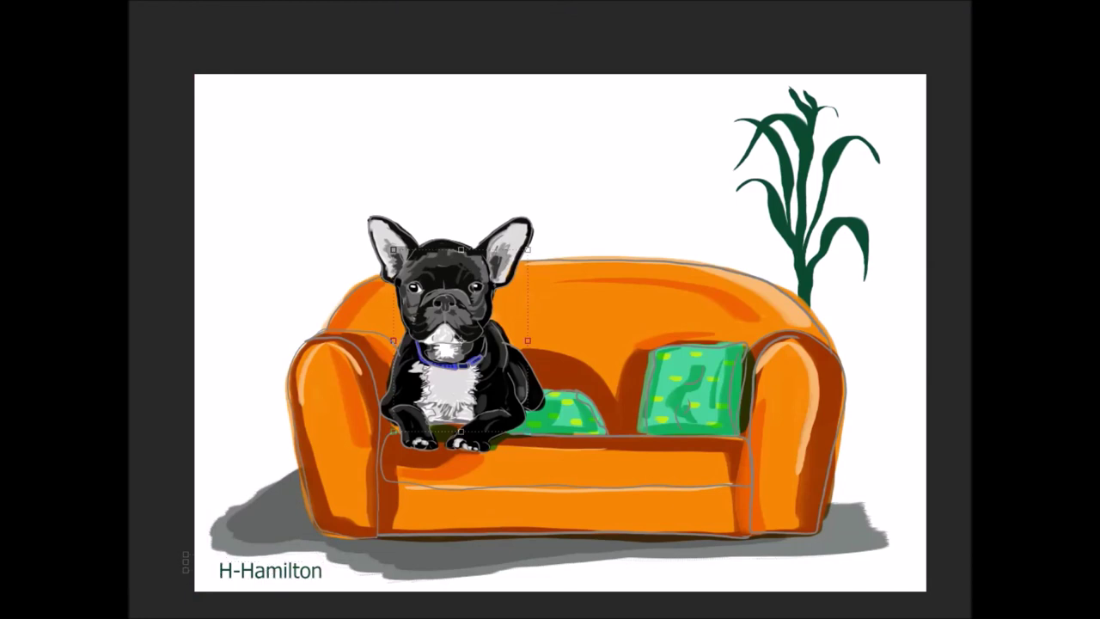